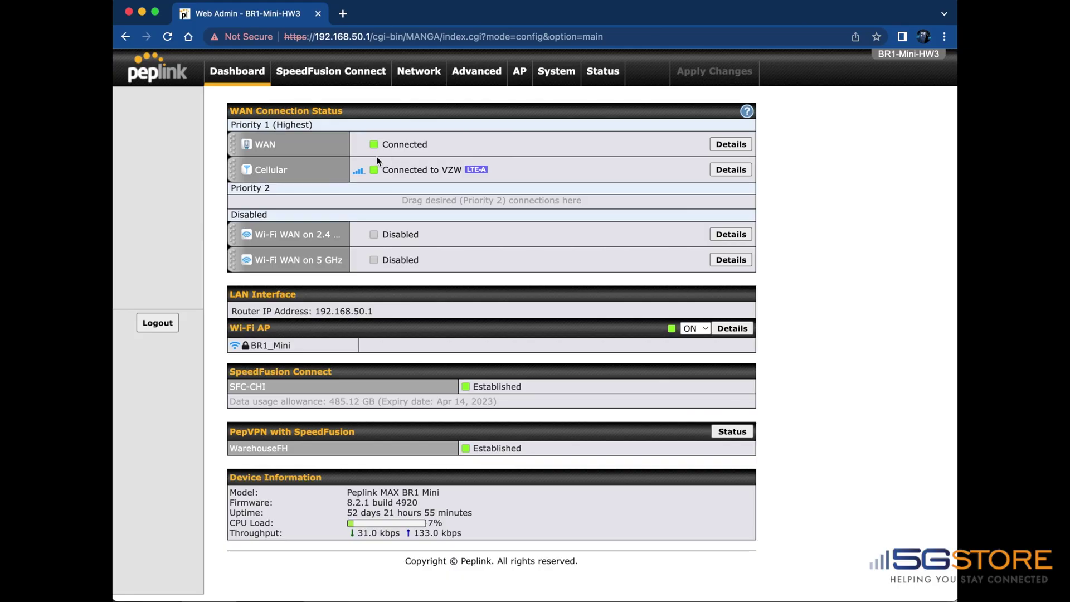
Step: Open the Cellular connection's details and highlight the IMEI row
left_click(747, 170)
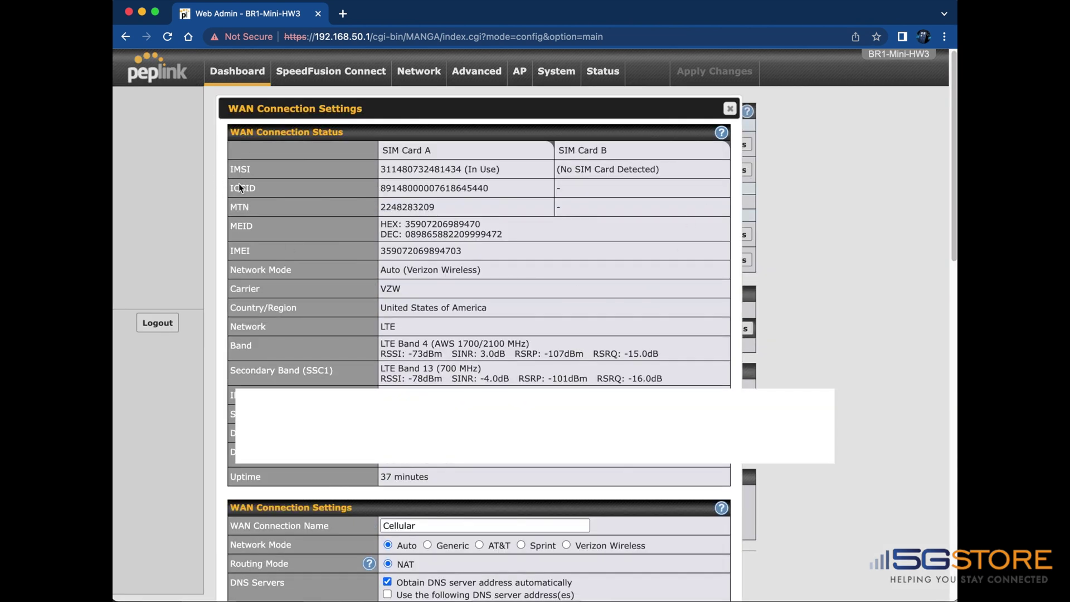
left_click_drag(234, 255, 464, 258)
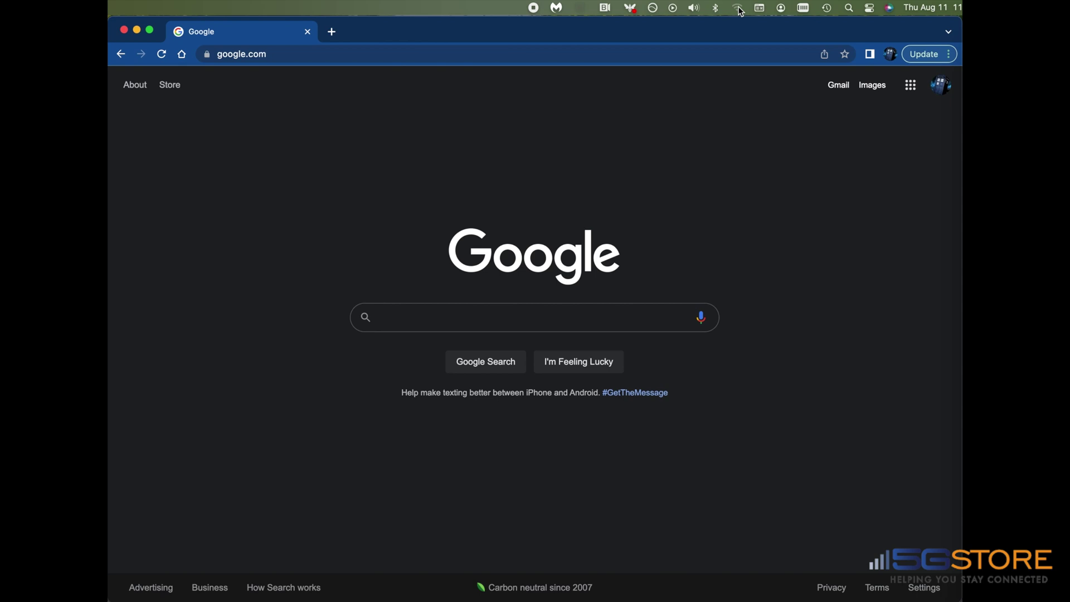
Step: Join the BR1_Mini network from the macOS Wi-Fi menu
left_click(738, 8)
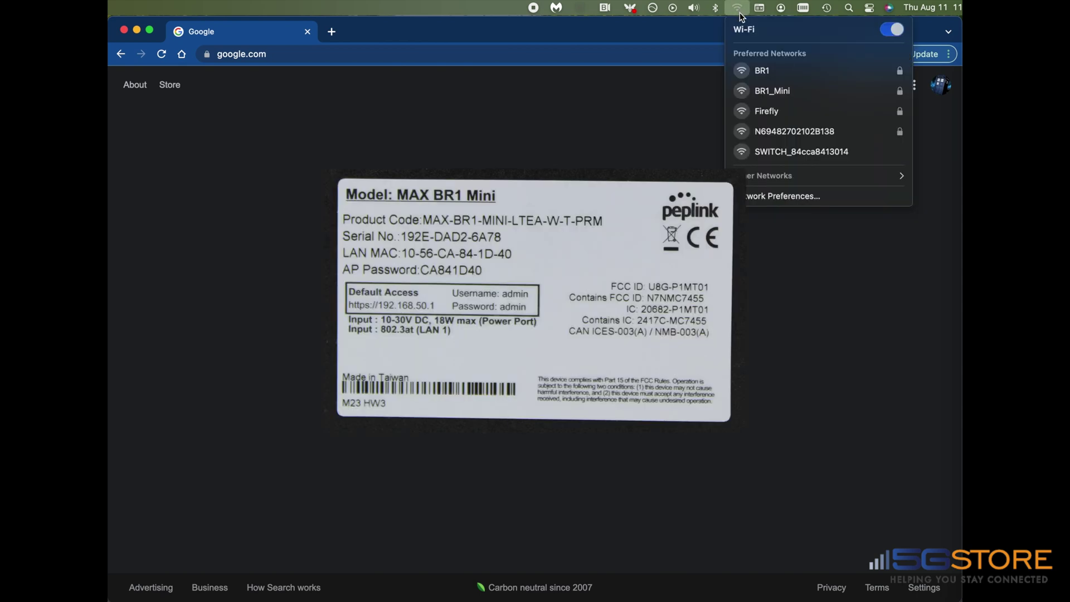
left_click(768, 92)
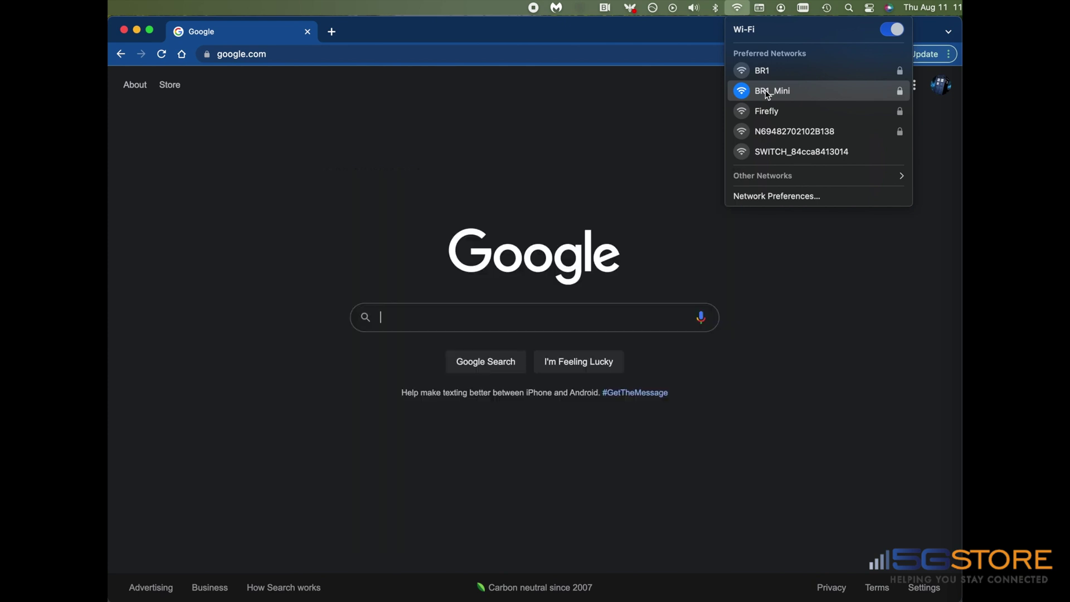
left_click(359, 82)
Step: Load 192.168.50.1 and log in with the router's username and password
left_click(328, 55)
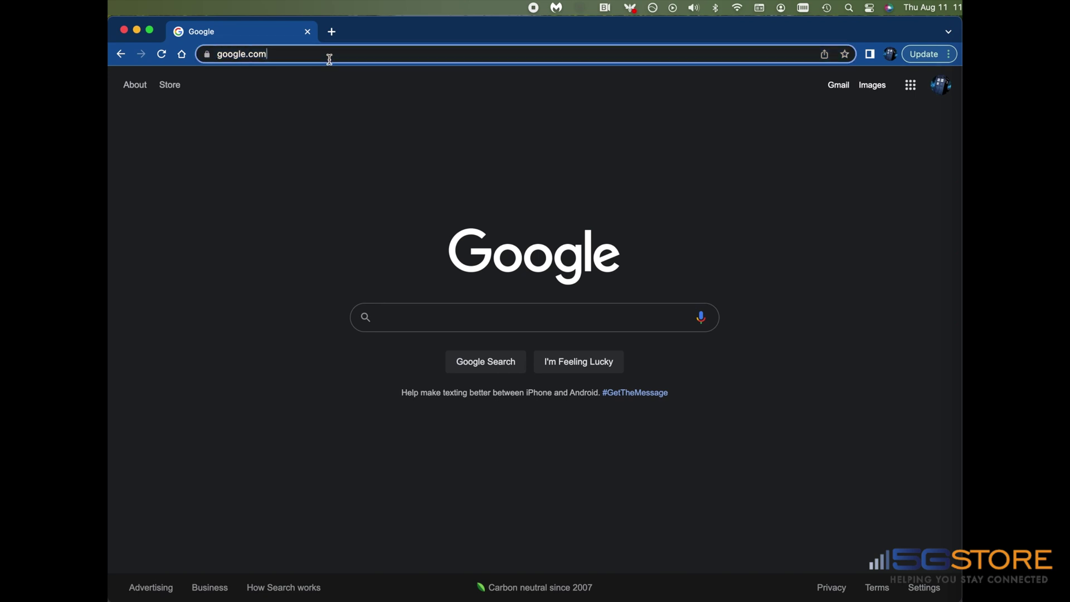
type("192")
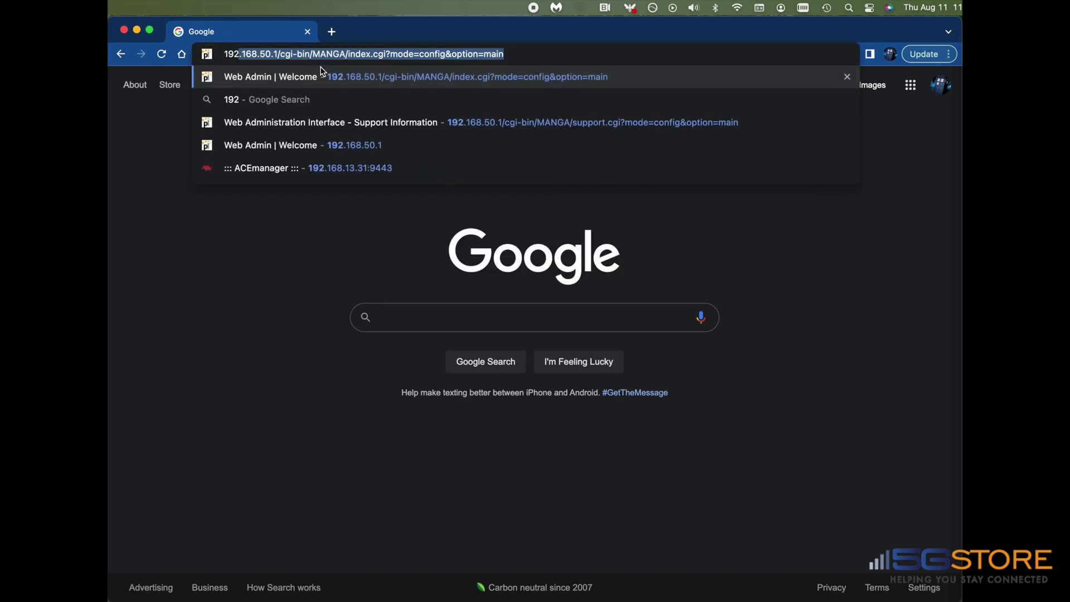
type(".168.")
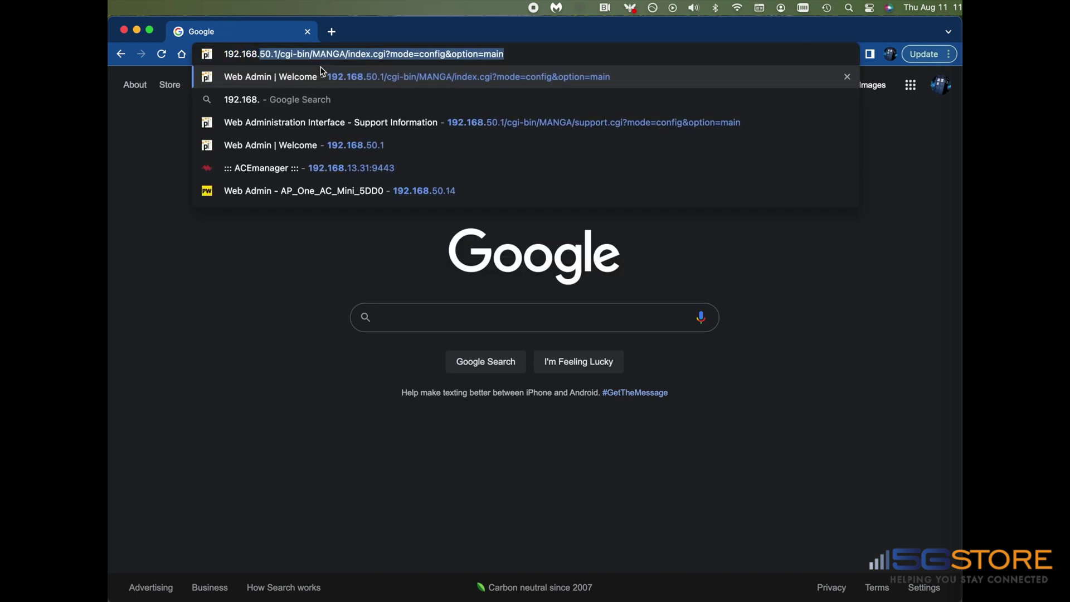
type("50.1")
key("Return")
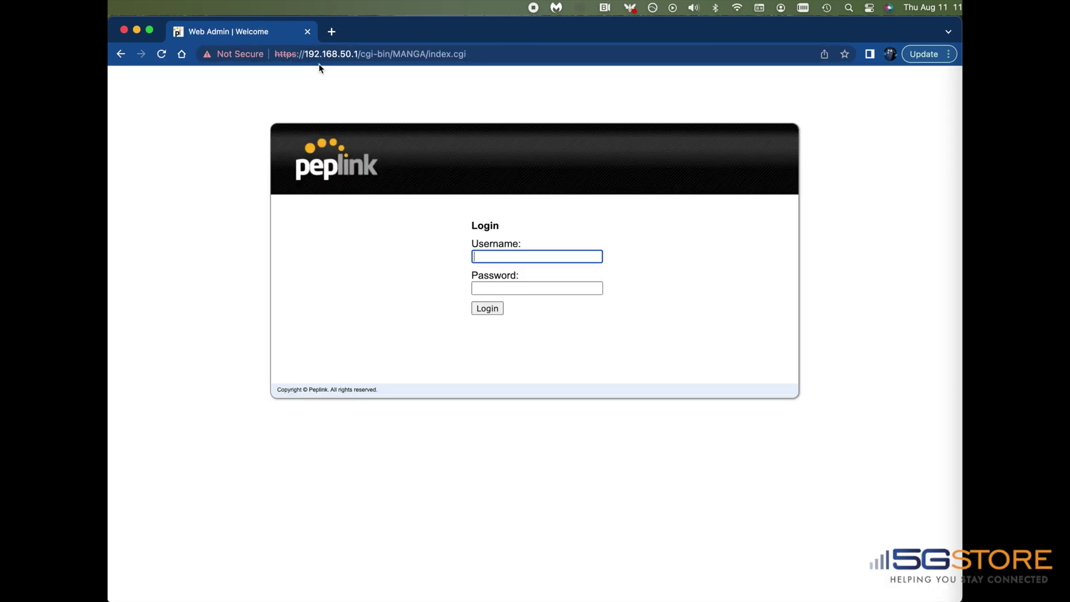
type("admin")
key("Tab")
type("admin")
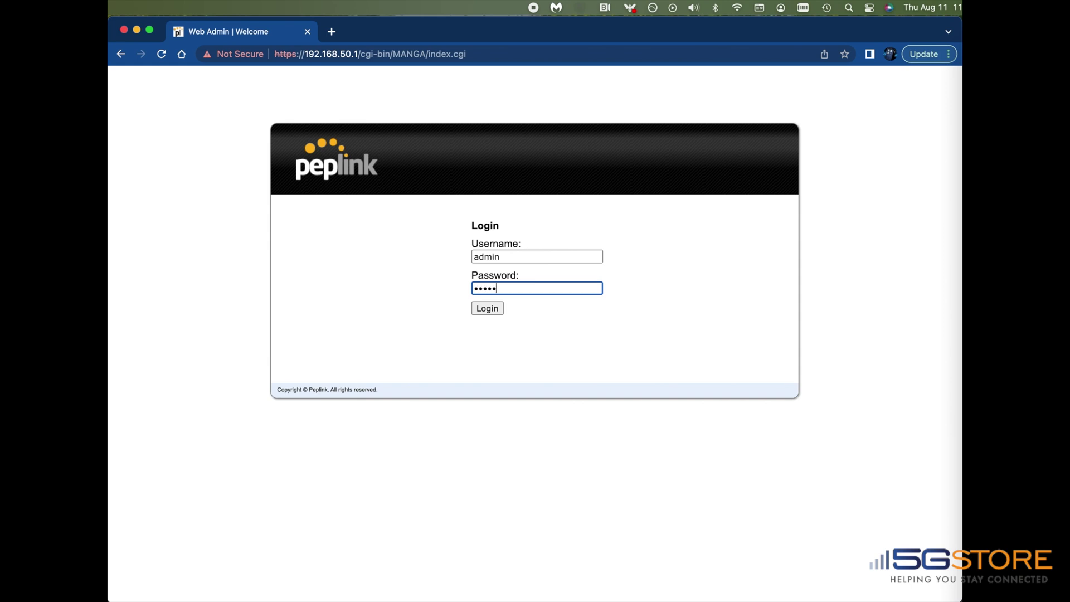
type("admin")
key("Return")
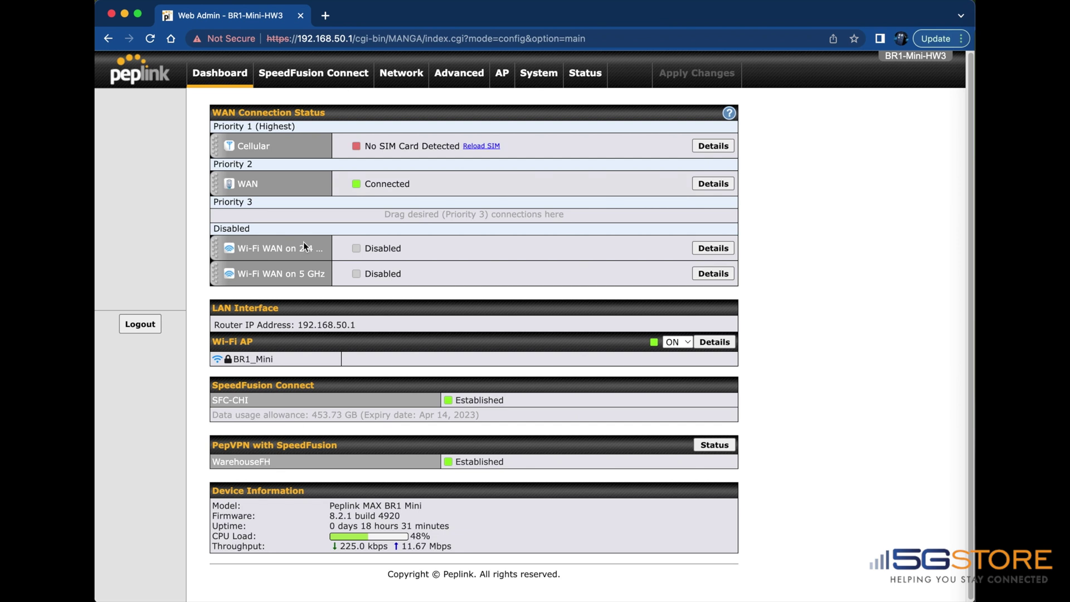
Step: Reload the undetected SIM on the Cellular row, then open its settings
left_click(474, 147)
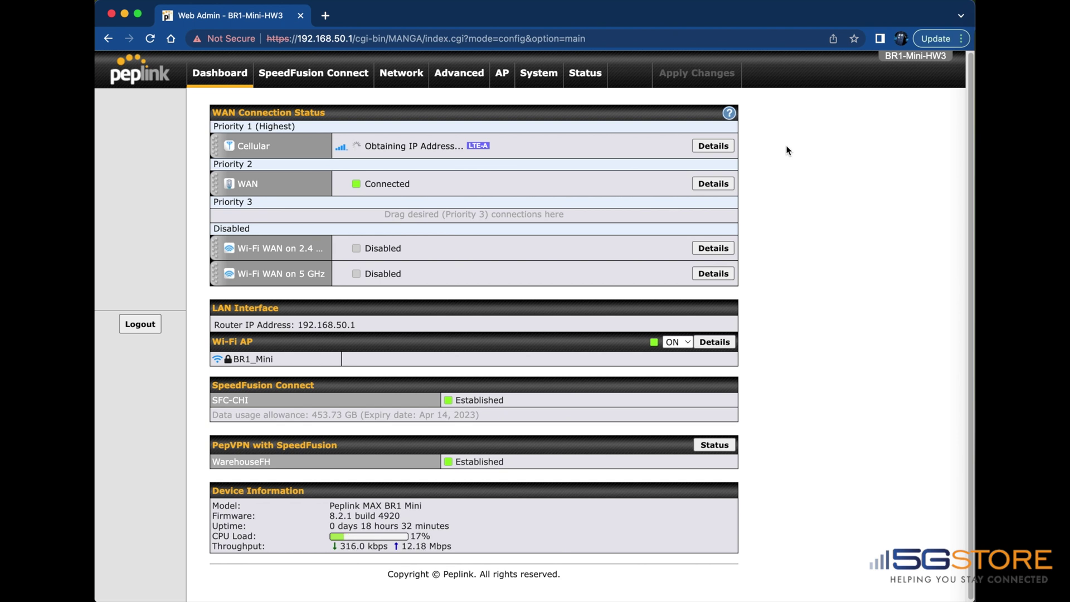
left_click(724, 148)
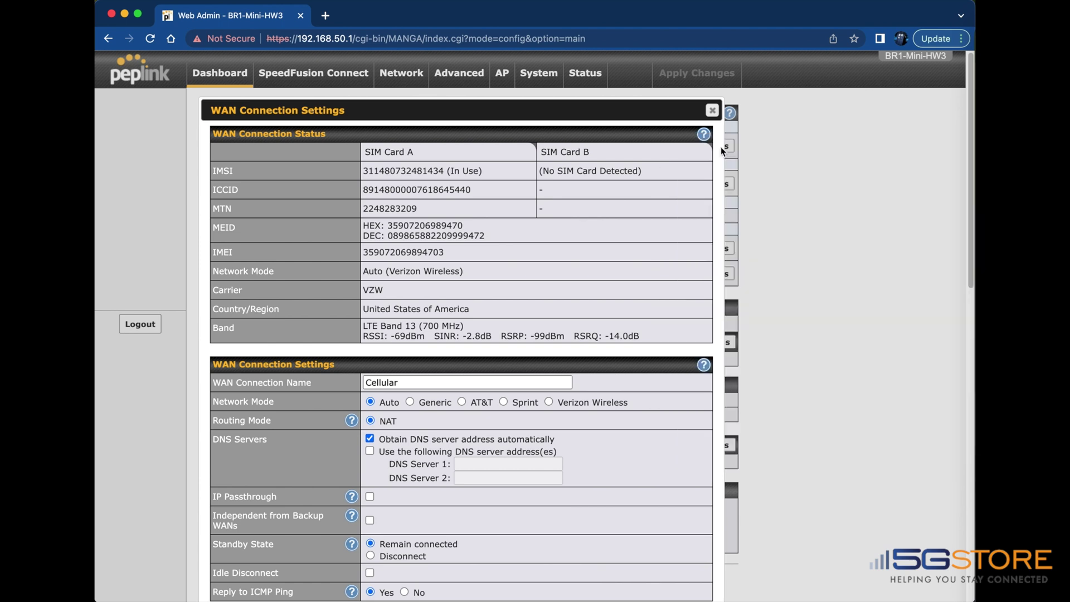
Step: Scroll to Cellular Settings, showing SIM Card A with the APN vzwinternet
scroll(455, 300, "down", 5)
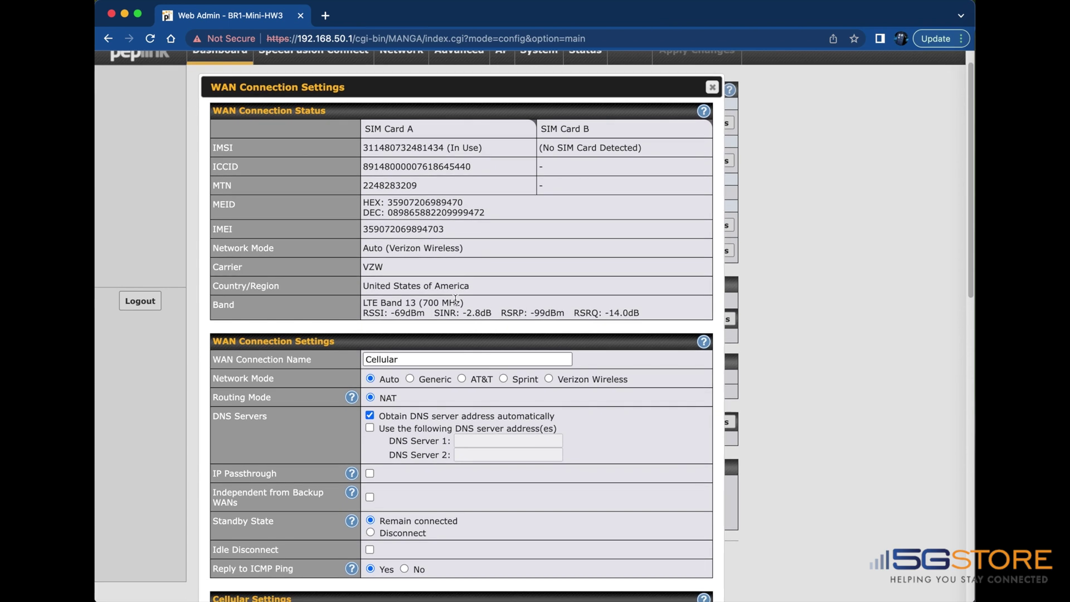
scroll(455, 299, "down", 14)
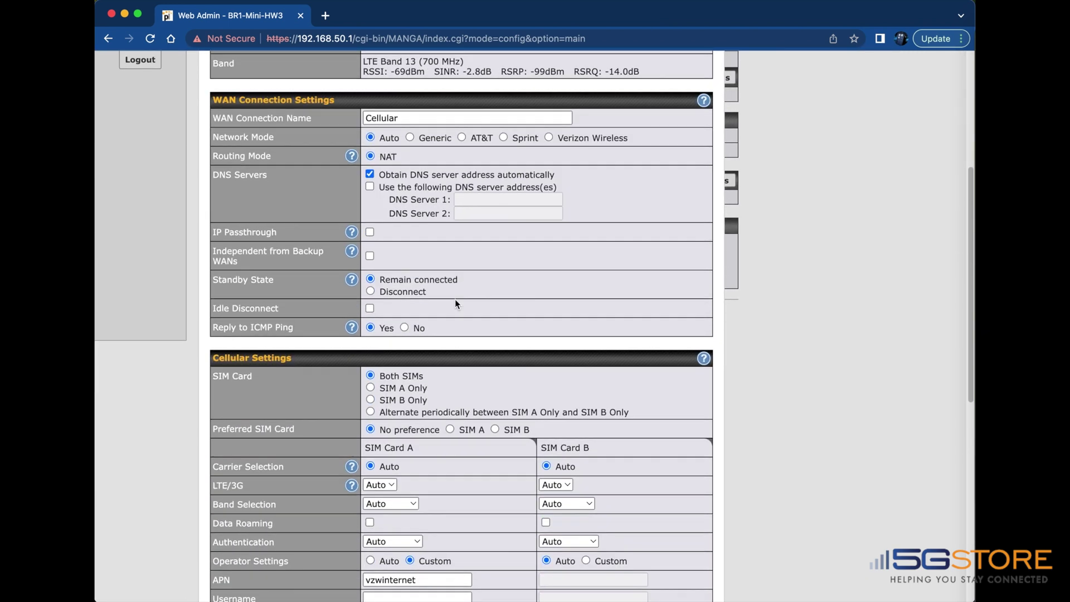
scroll(455, 299, "down", 1)
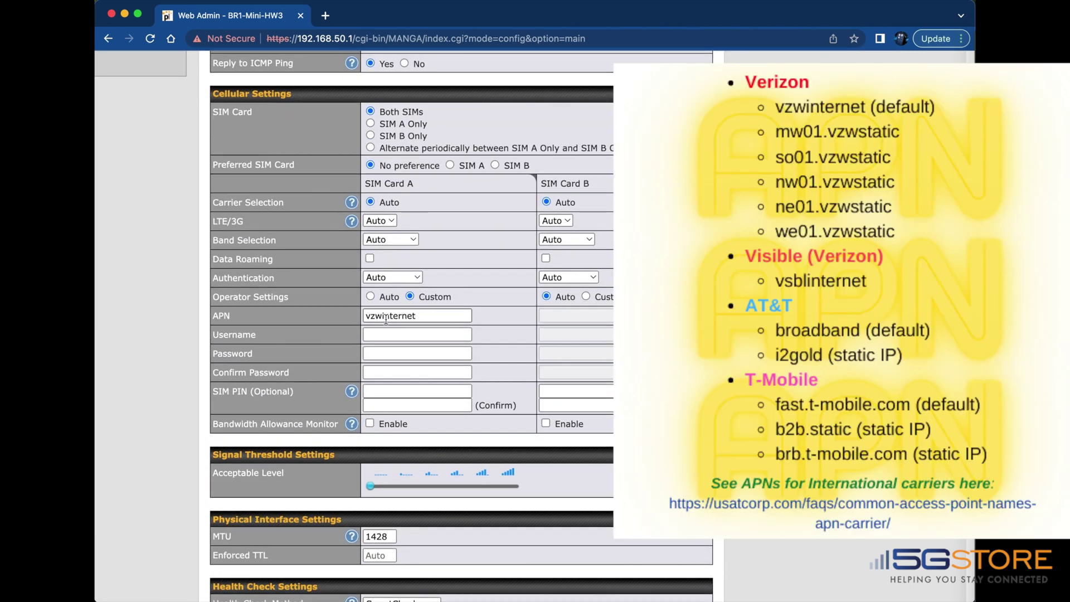
Step: Replace the APN with mw01.vzwstatic and apply the changes
left_click_drag(421, 318, 342, 321)
type("m")
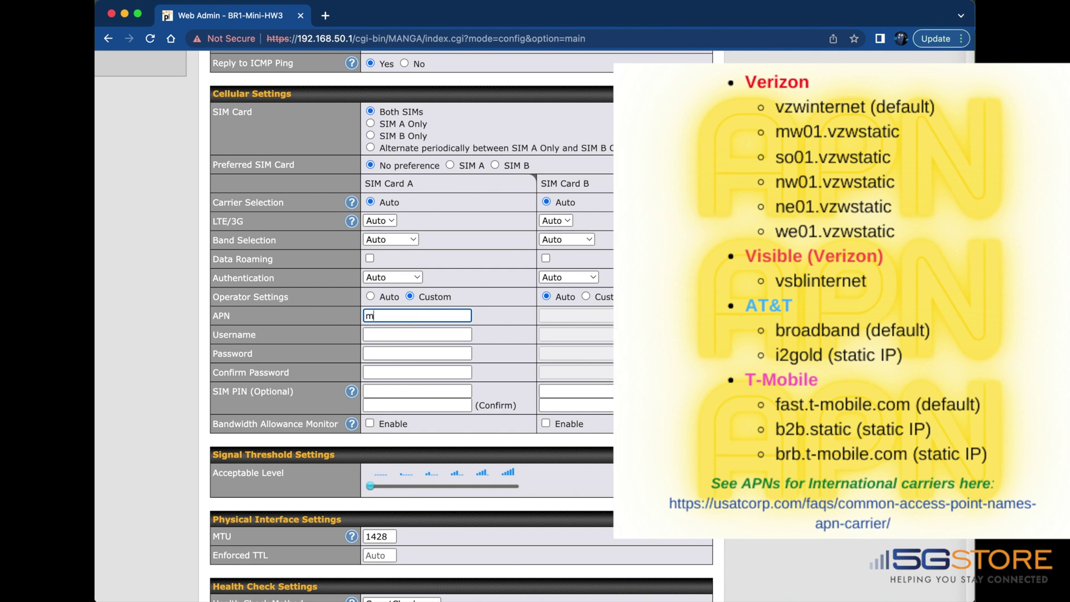
type("w01.vzwstatic")
scroll(512, 477, "down", 1)
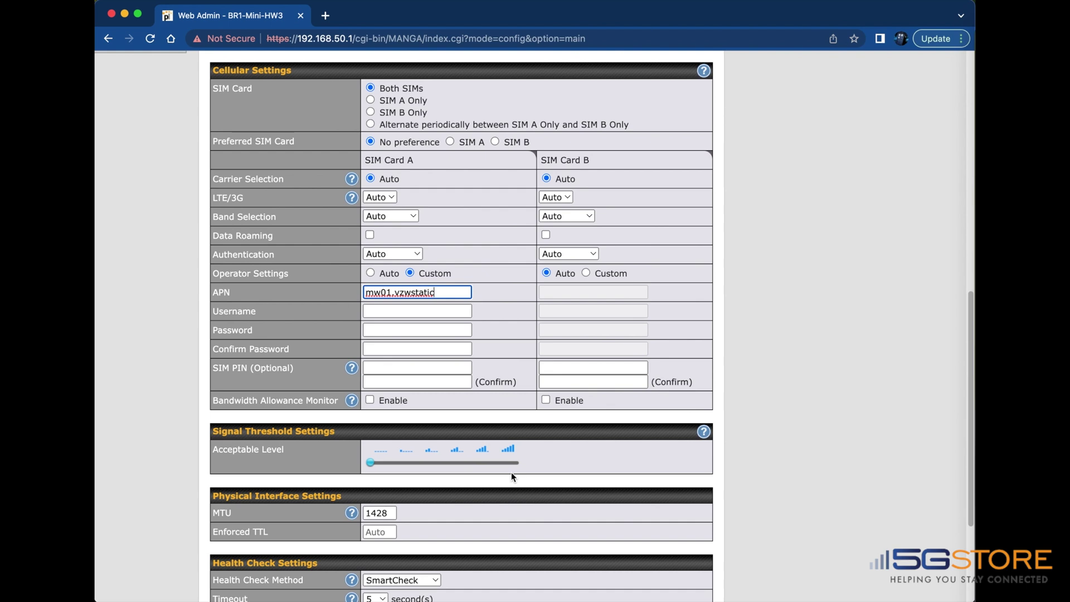
scroll(511, 473, "down", 5)
left_click(582, 577)
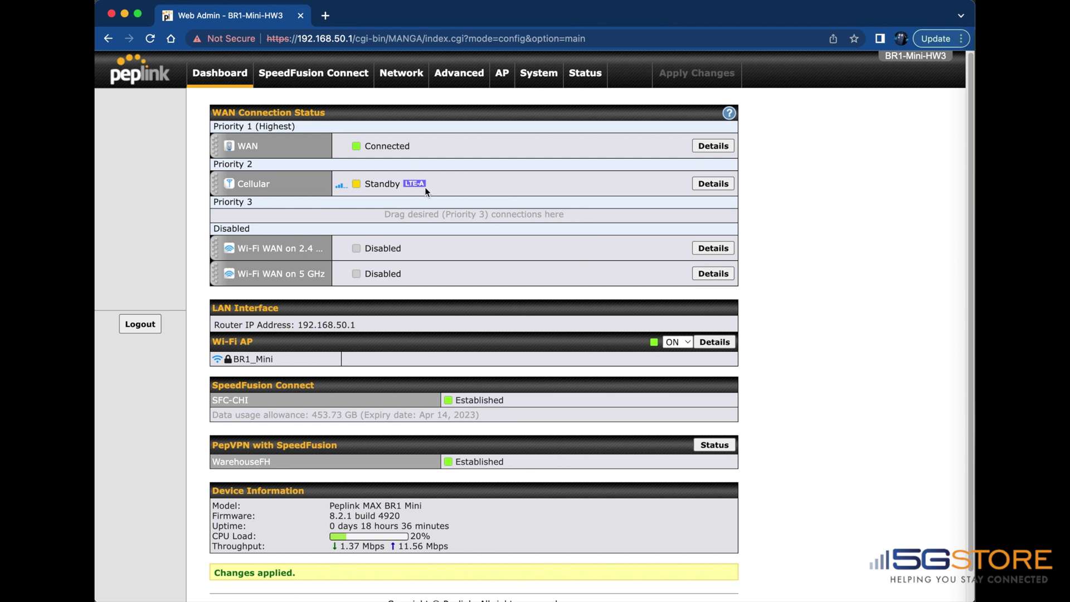
Step: Drag the Cellular connection to a new priority and view the MAX BR1's 8.2.0 firmware
left_click_drag(216, 186, 217, 183)
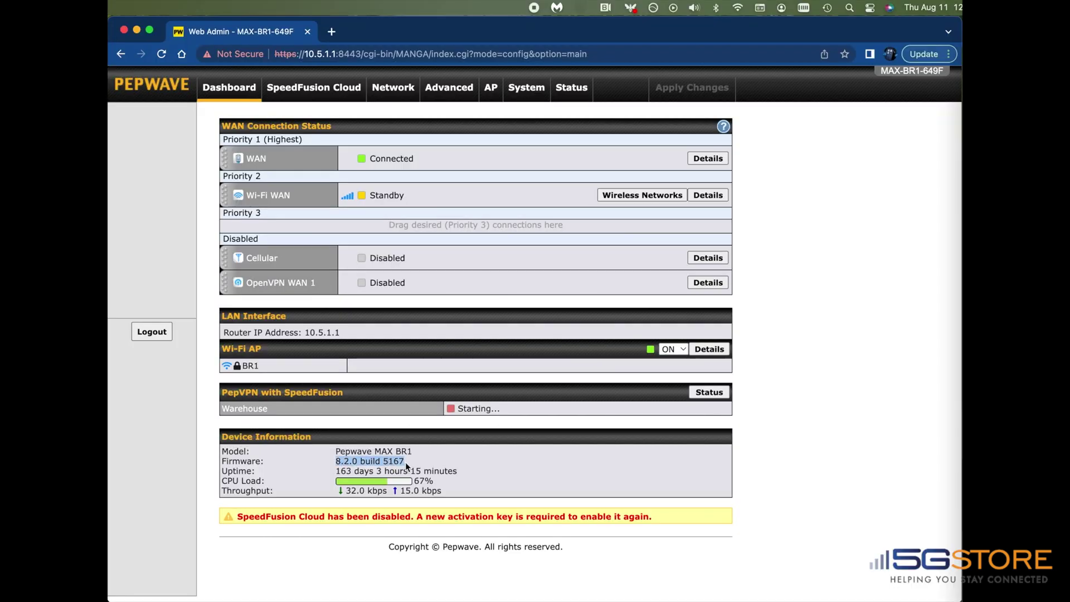
left_click(422, 461)
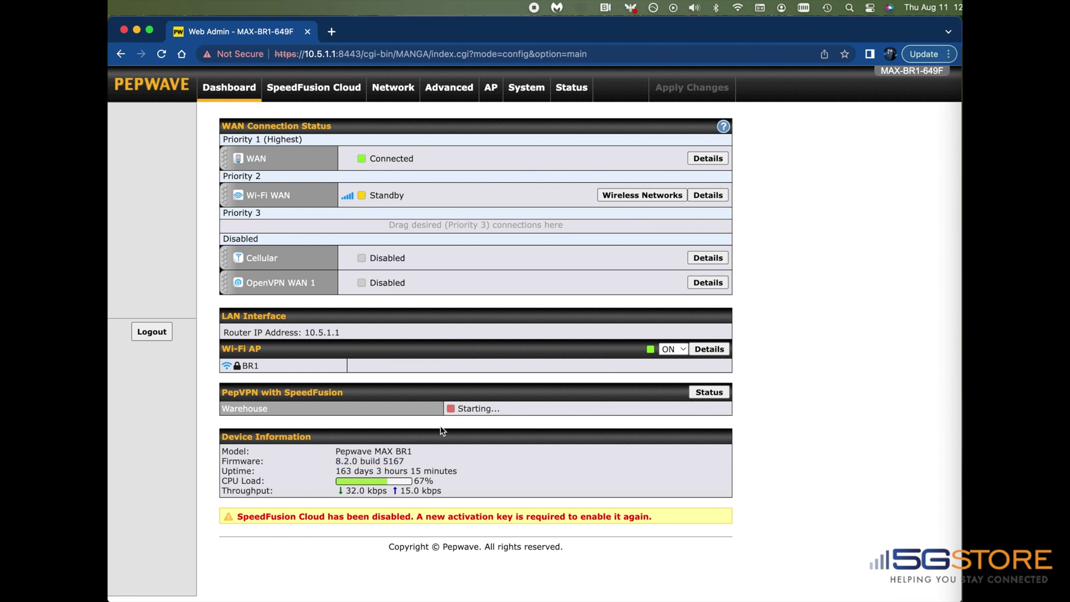
left_click(523, 89)
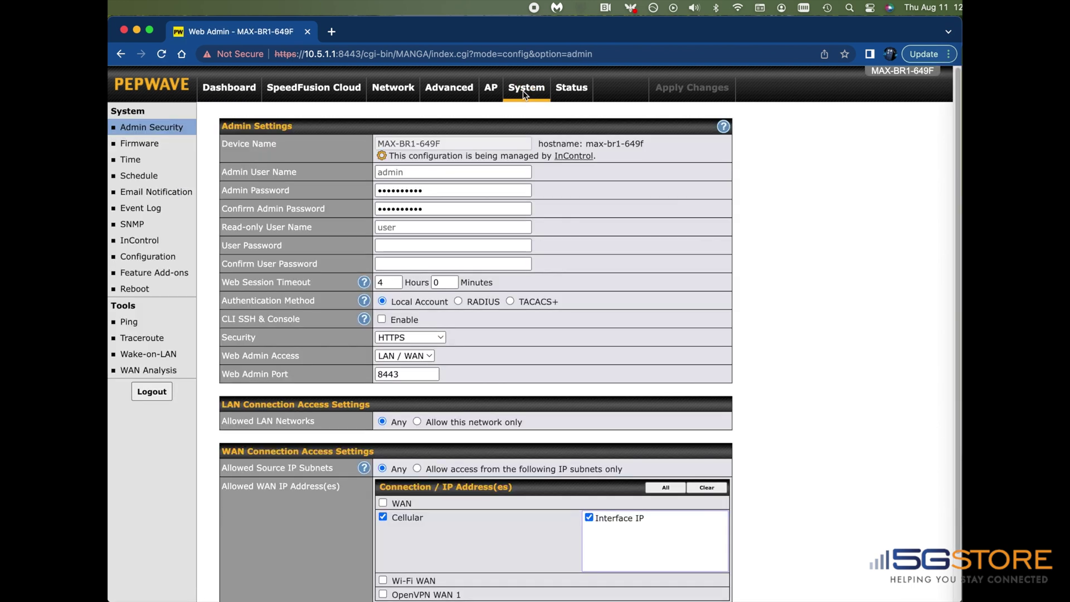
Step: Check for firmware updates and confirm new version 8.2.1 is available
left_click(153, 144)
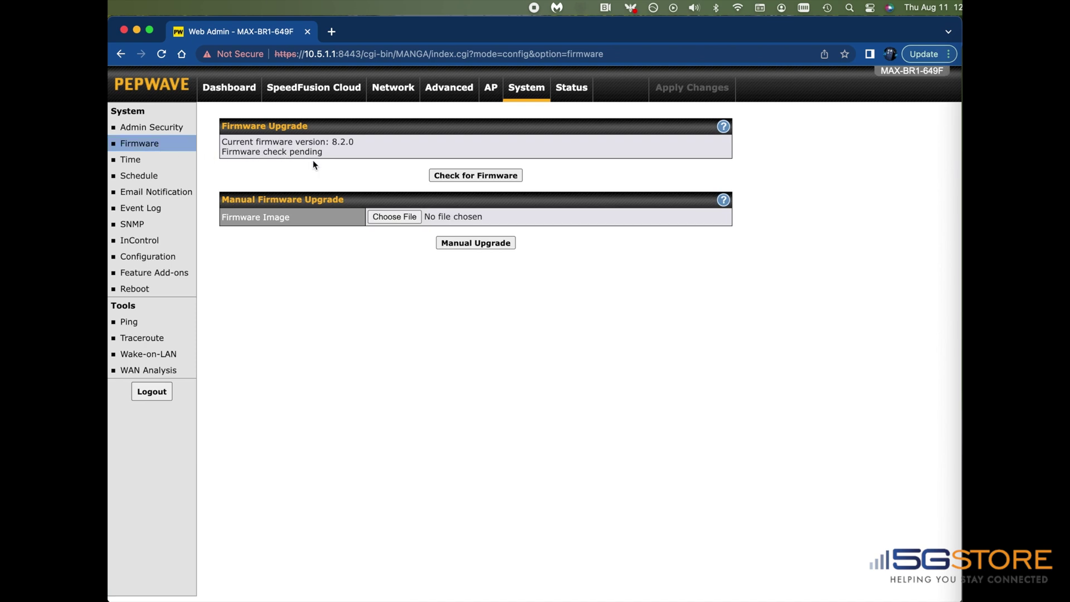
left_click(470, 178)
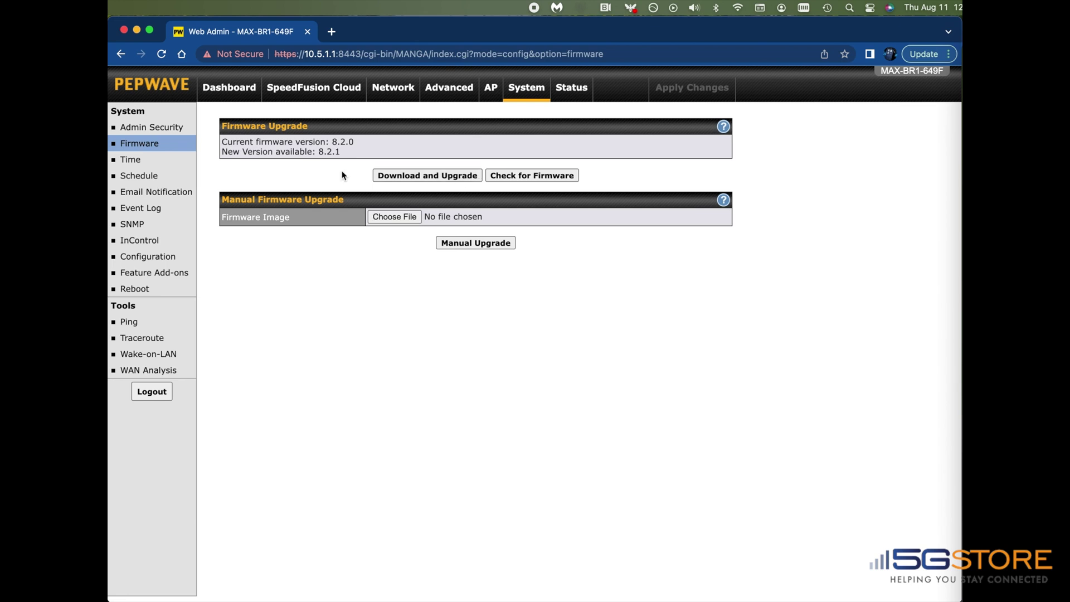
left_click_drag(226, 153, 346, 153)
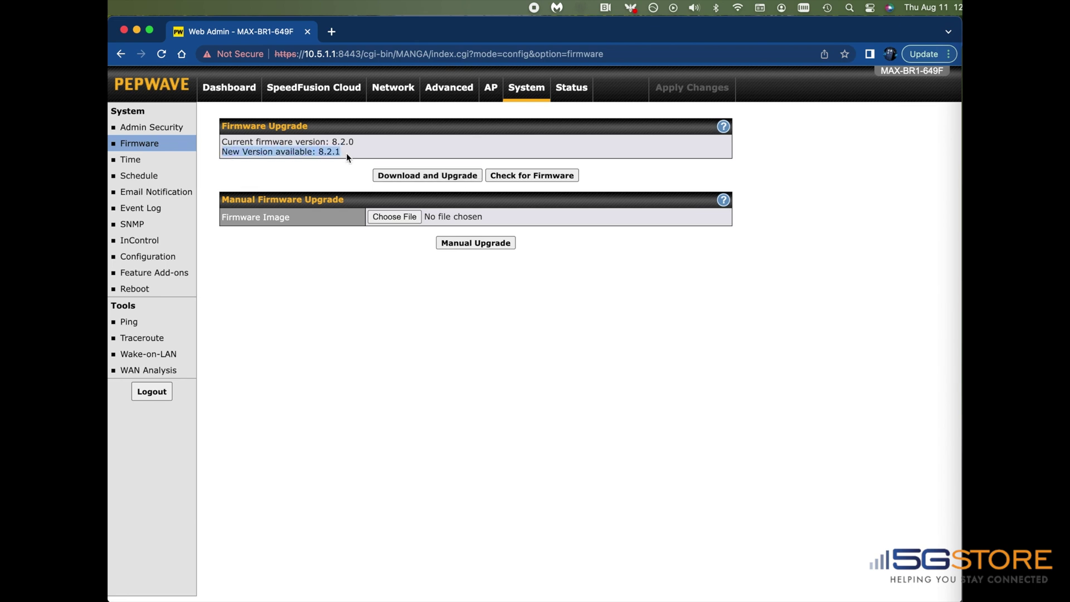
left_click(310, 179)
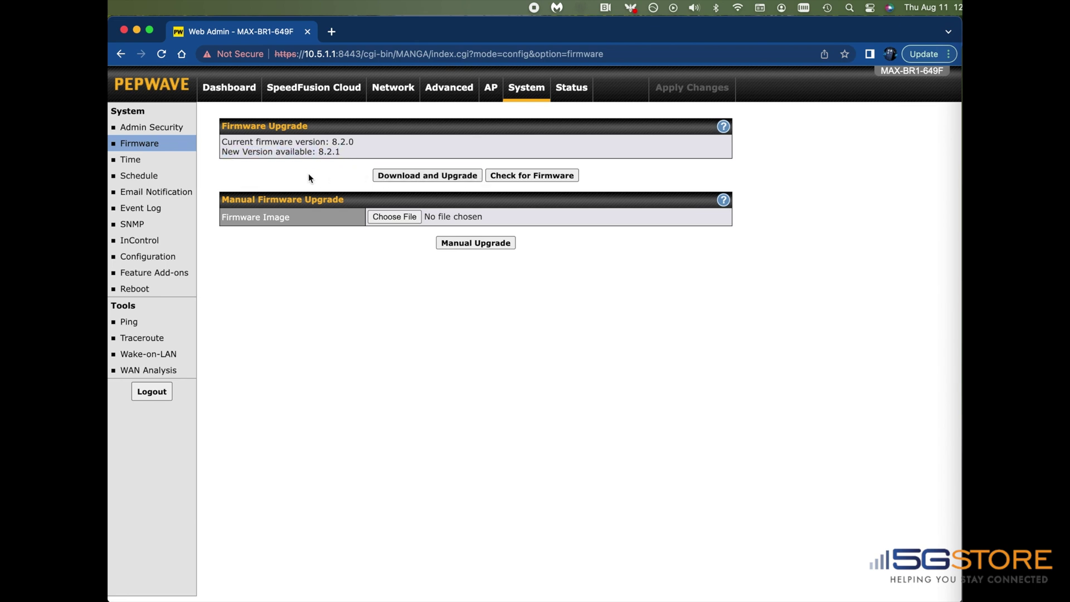
left_click(331, 33)
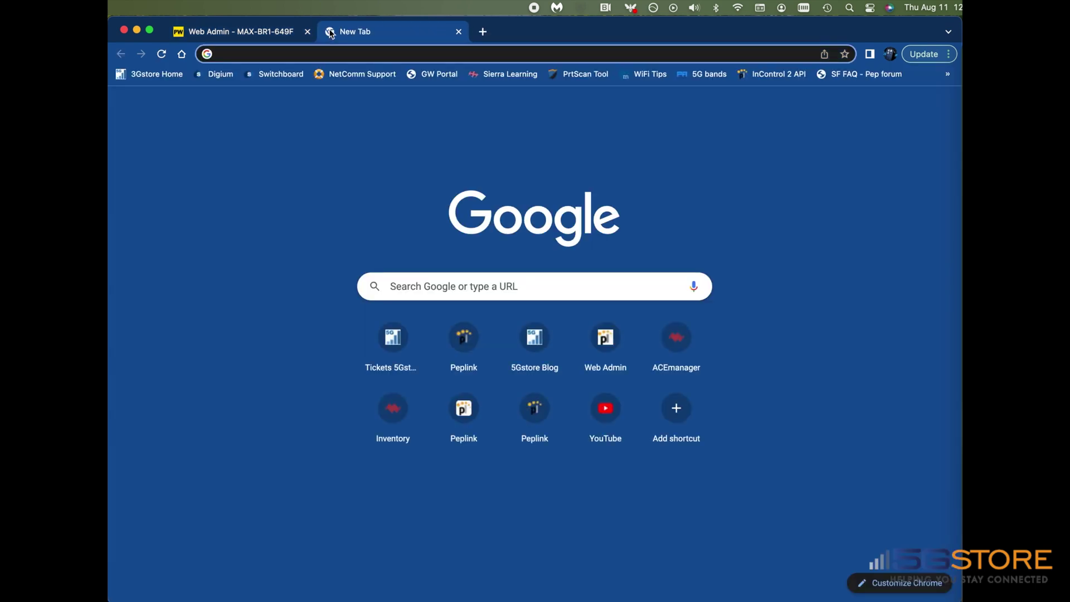
Step: Go to peplink.com/support/downloads and jump to the MAX firmware listing
type("peplink.com/su")
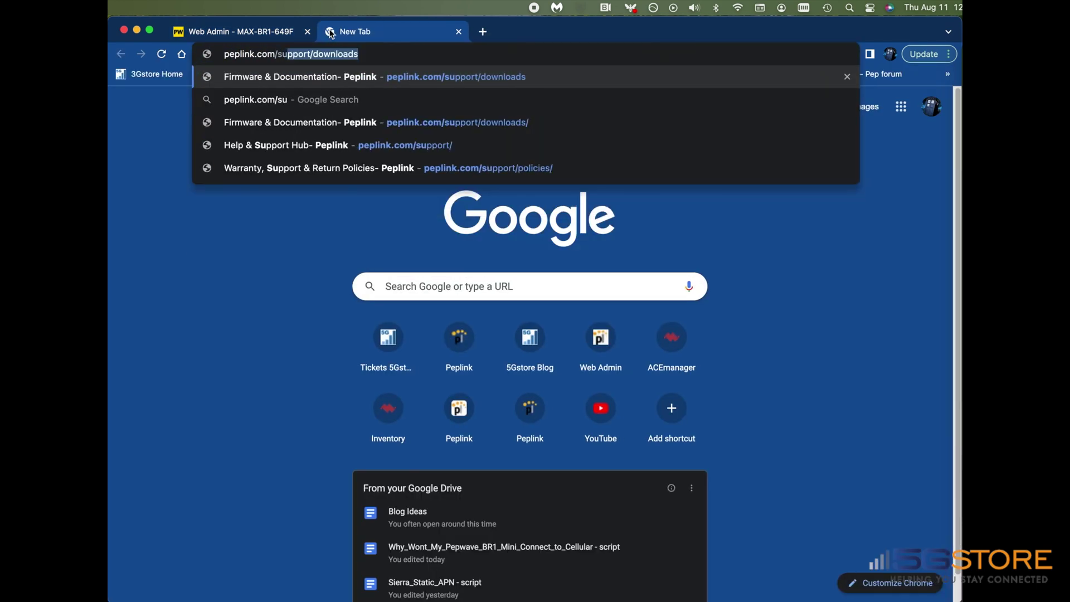
key("Right")
key("Return")
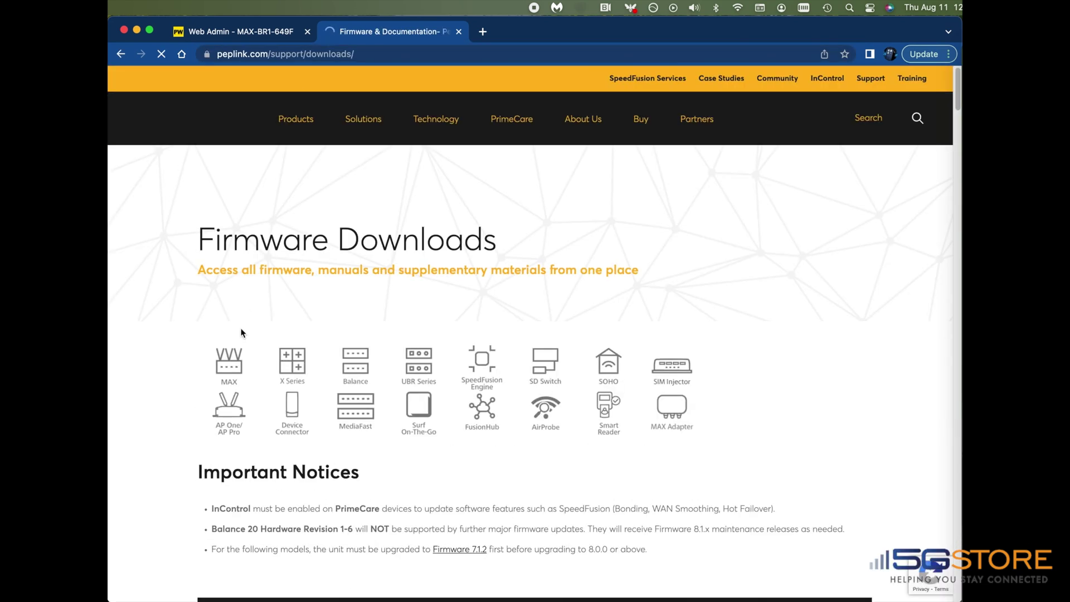
left_click(232, 370)
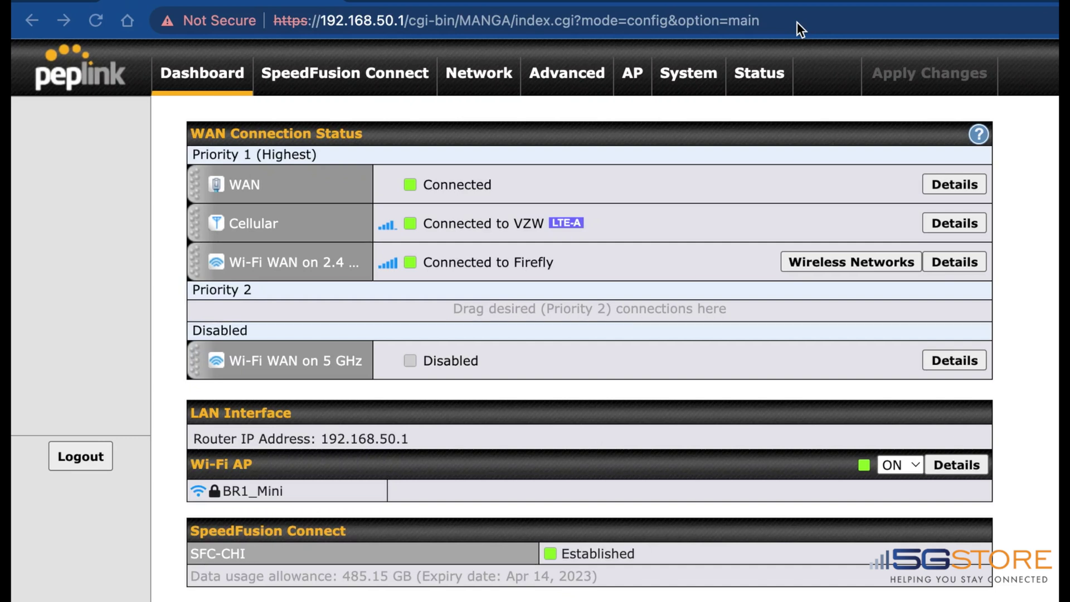
Step: Change 'index' to 'support' in the router URL to load support.cgi
left_click(798, 23)
left_click(644, 21)
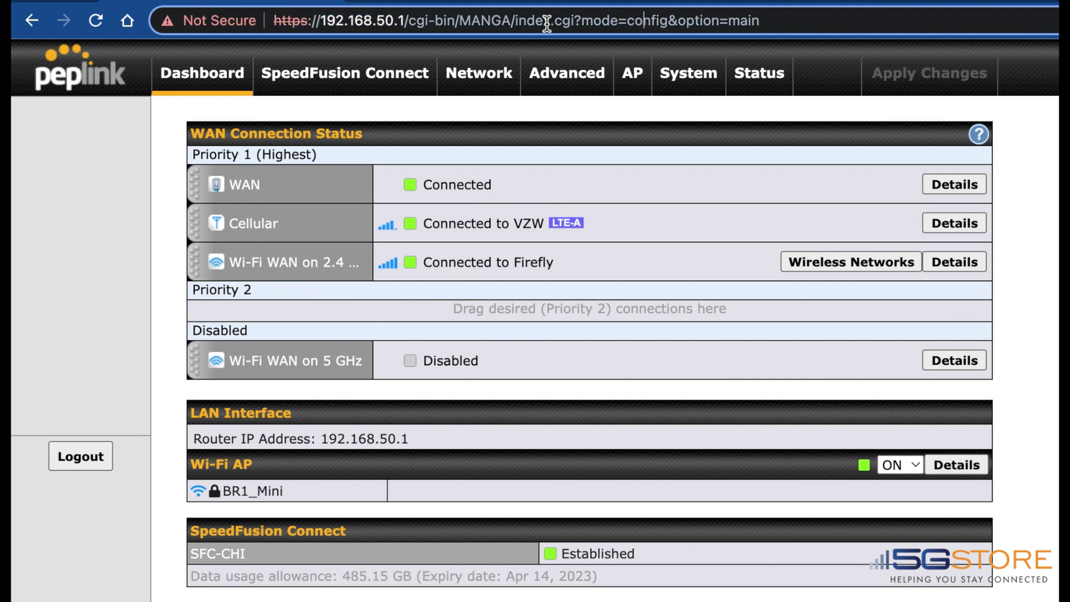
left_click_drag(513, 22, 549, 20)
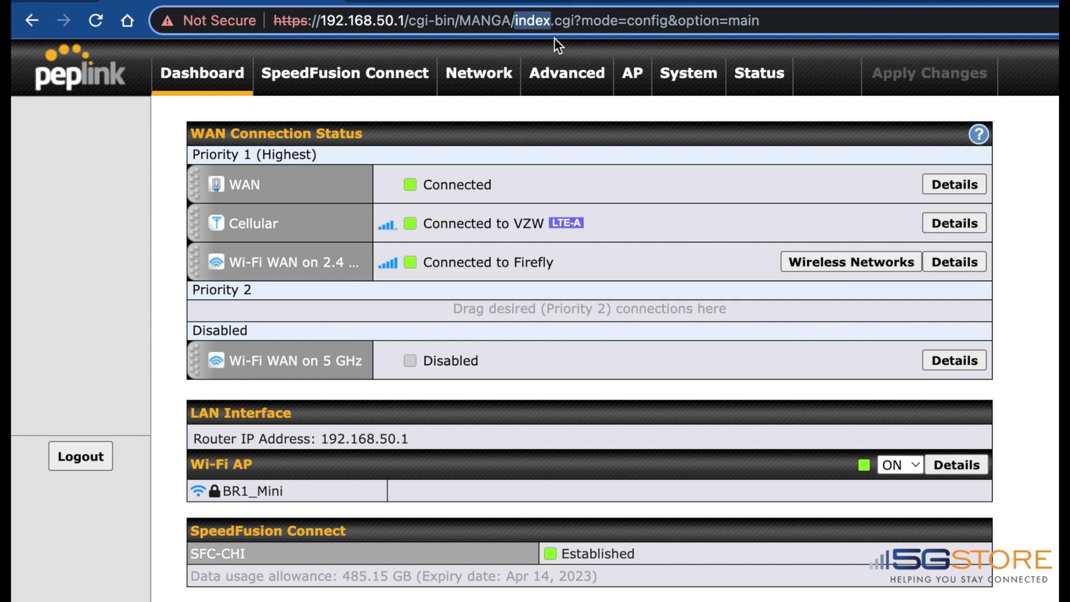
type("support")
key("Return")
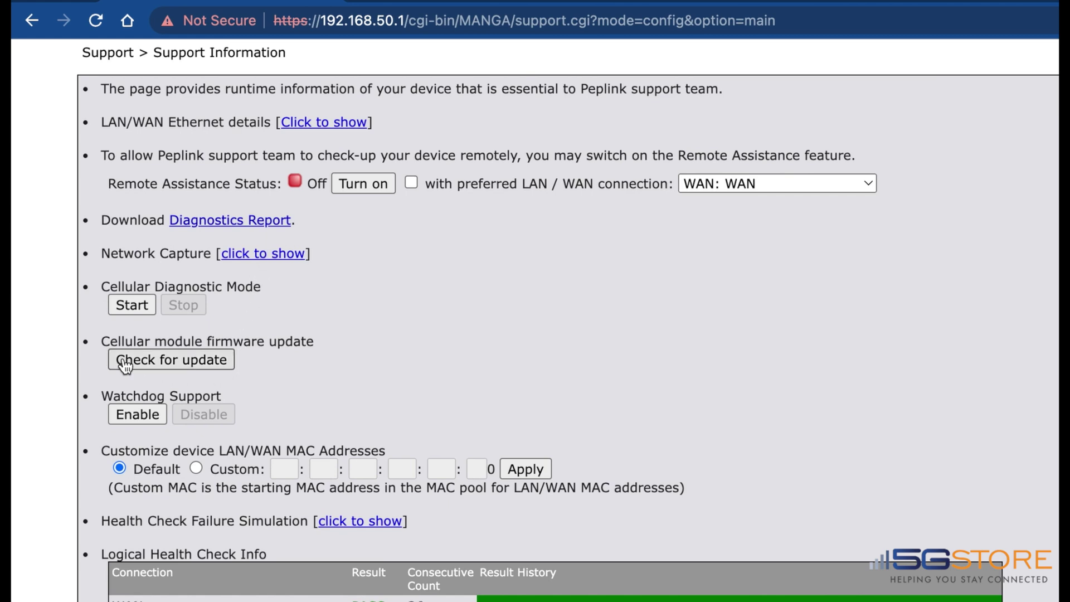
Step: Run the cellular module firmware update check
left_click(183, 359)
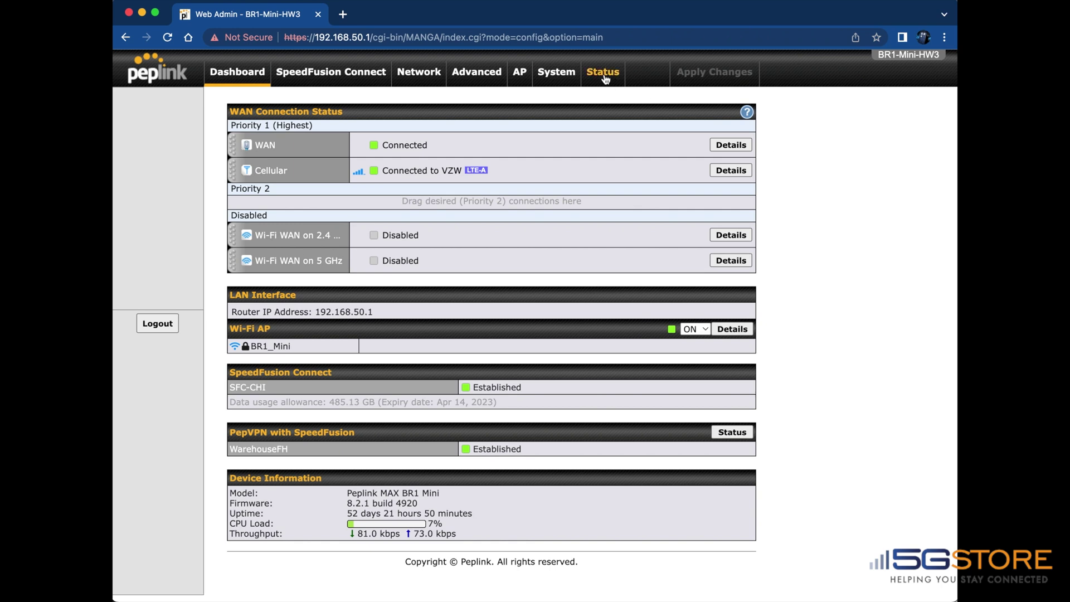
Step: Open the Status Device page (firmware 8.2.1 build 4920) and download the Diagnostic Report
left_click(601, 78)
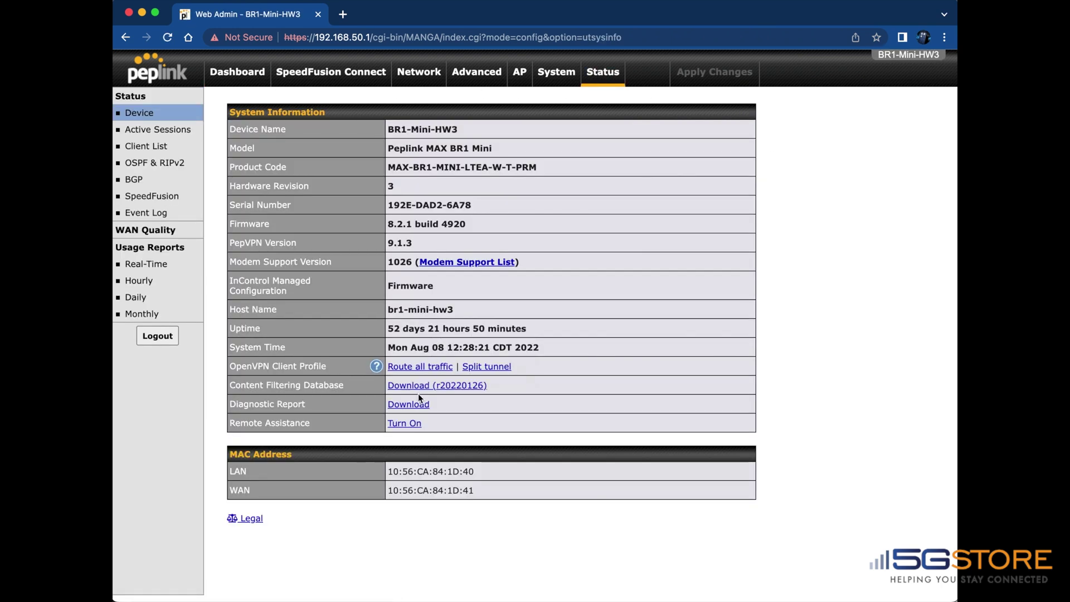
left_click(397, 412)
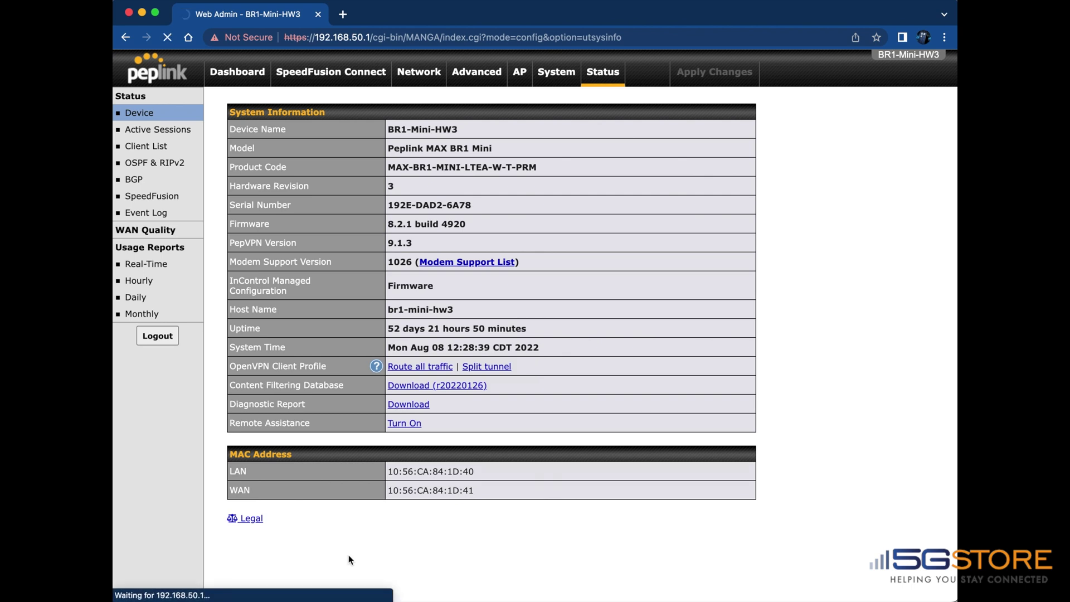